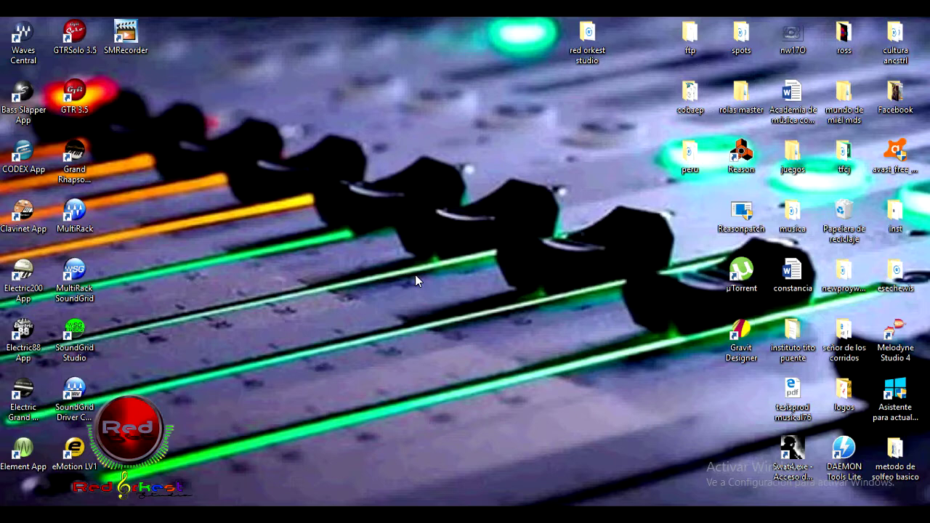
# Create a new folder on the desktop named "proyecto ejemplo".
pyautogui.rightClick(390, 235)
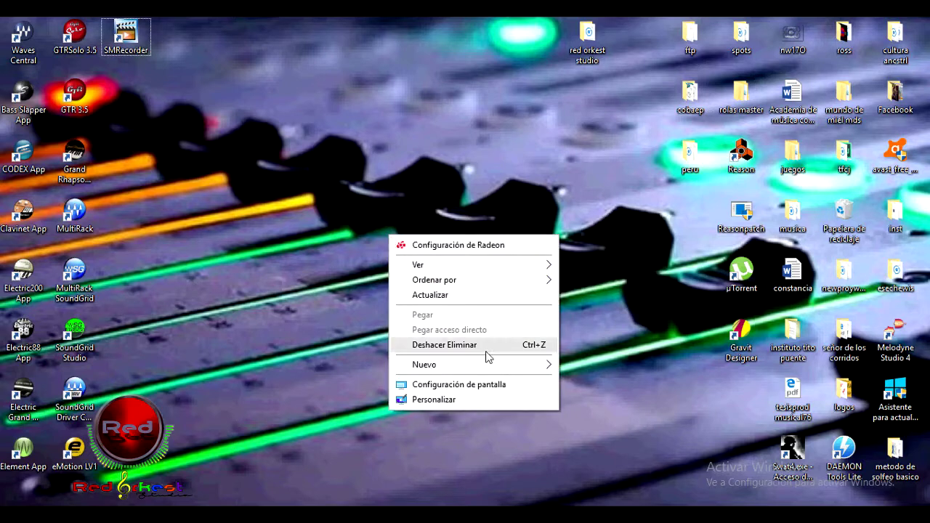
pyautogui.moveTo(503, 372)
pyautogui.click(612, 192)
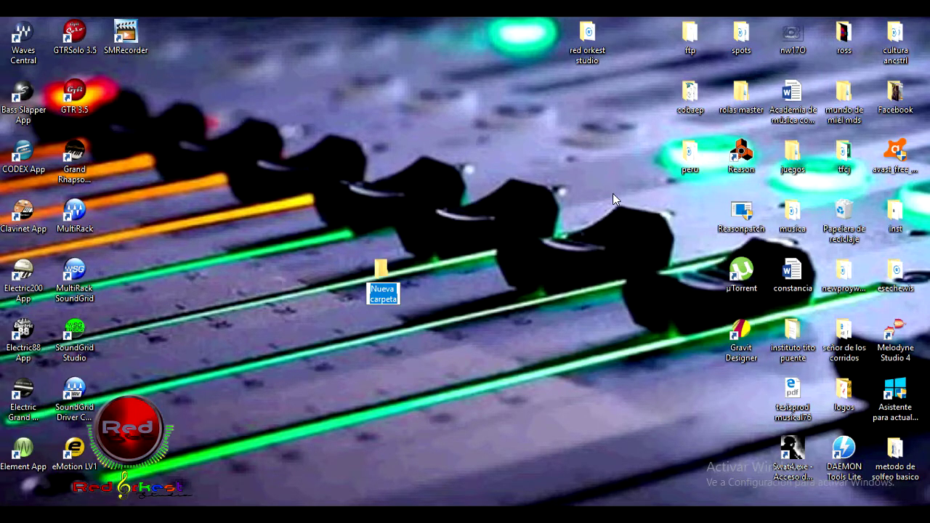
pyautogui.write('pro')
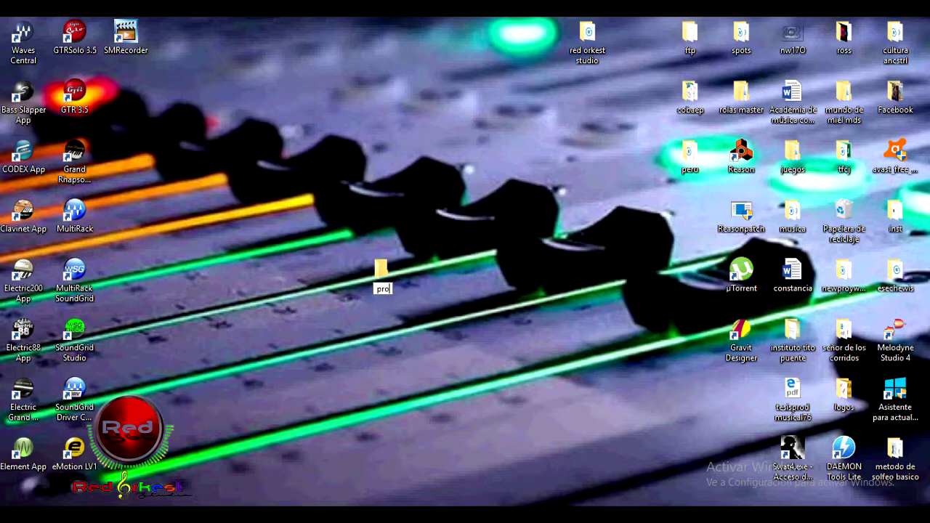
pyautogui.write('yecto ejemplo')
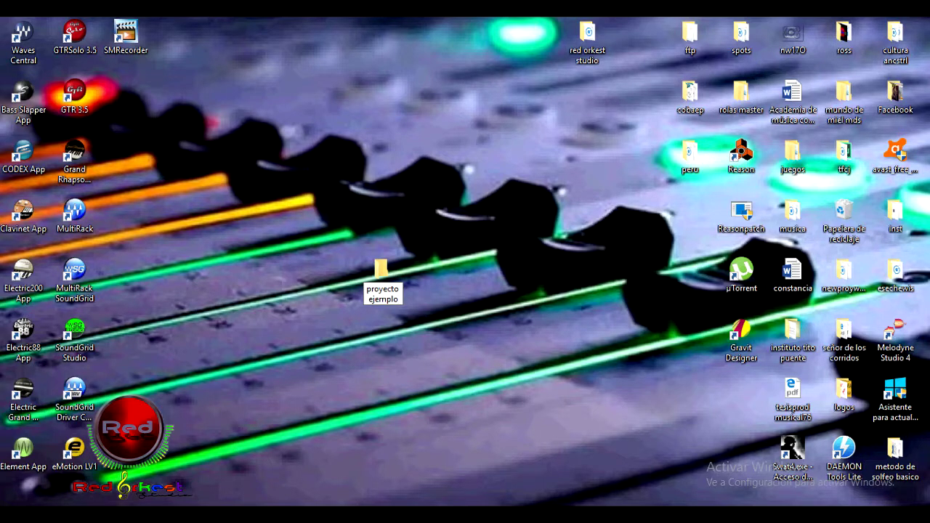
pyautogui.press('Return')
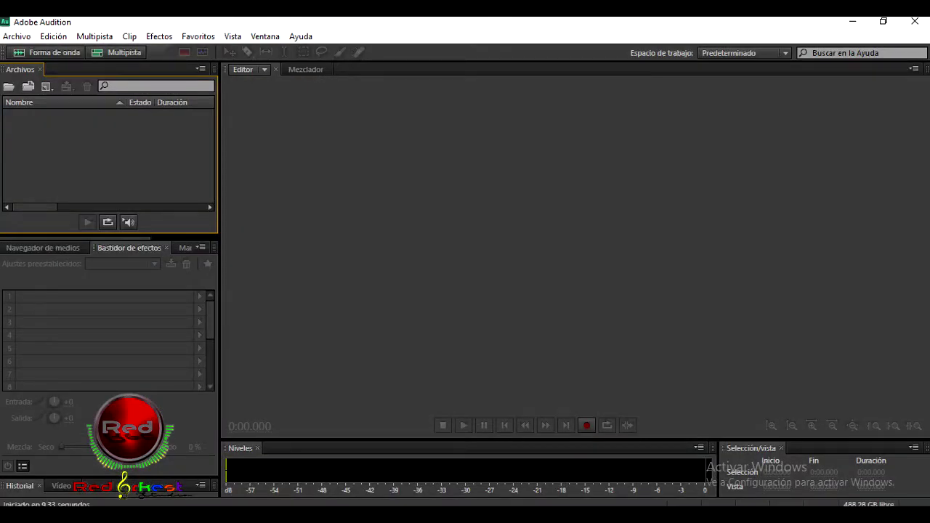
# Start a new multitrack session in Adobe Audition and name it "ejemplo".
pyautogui.click(17, 36)
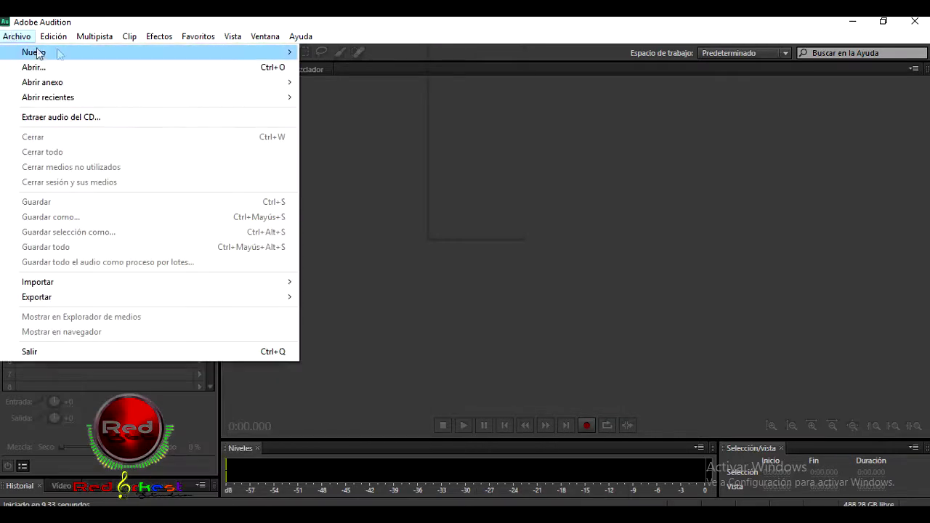
pyautogui.moveTo(163, 55)
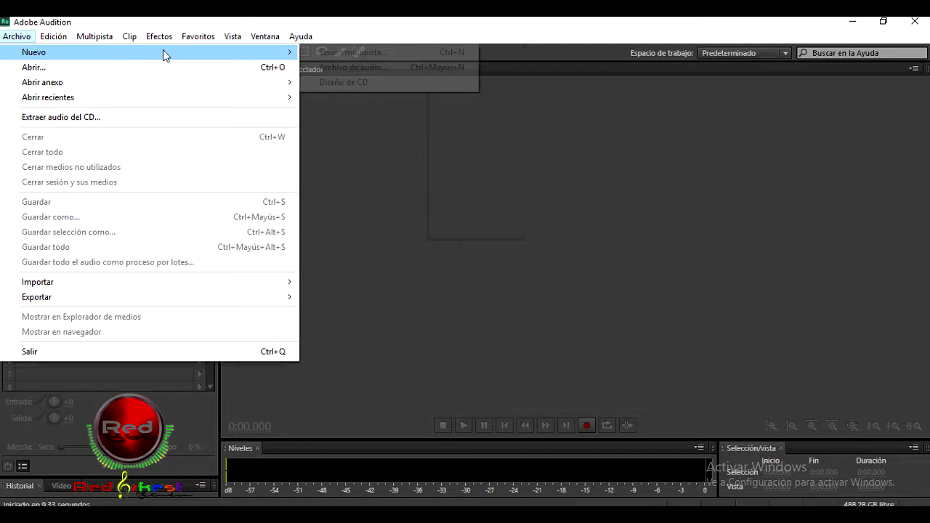
pyautogui.click(327, 53)
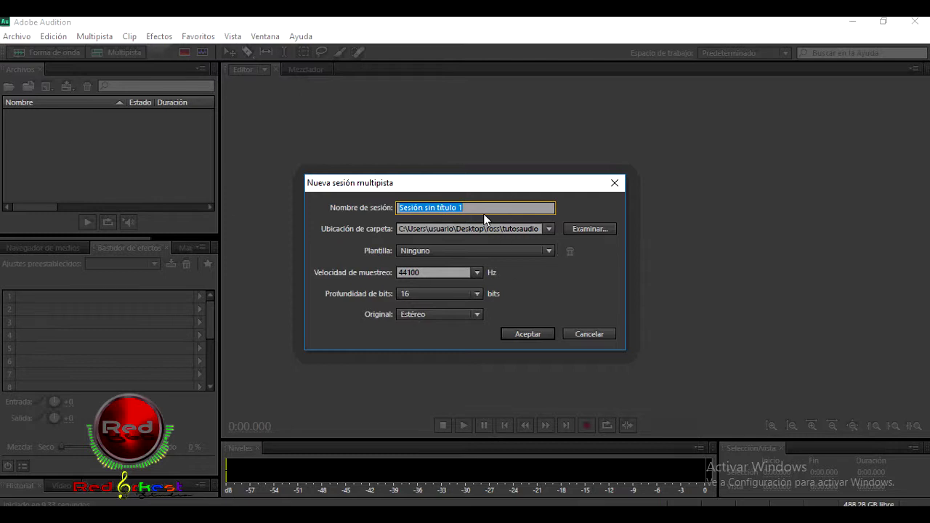
pyautogui.write('ejem')
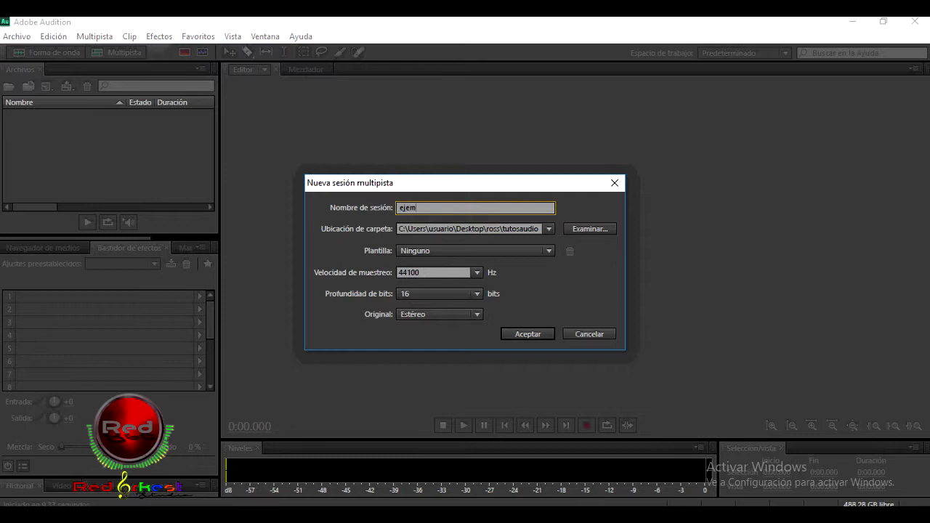
pyautogui.write('plo')
# Set the session's location to the "proyecto ejemplo" desktop folder and create the session.
pyautogui.click(571, 229)
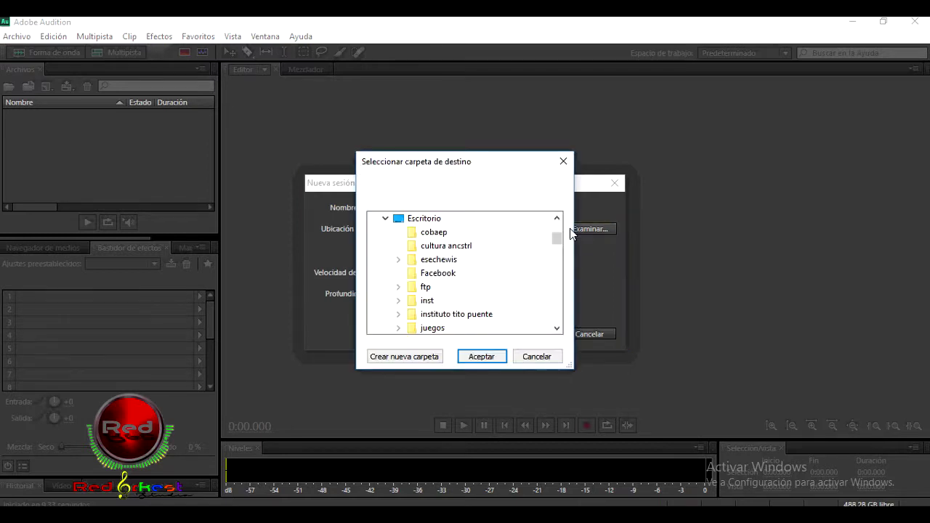
pyautogui.scroll(-1, 509, 271)
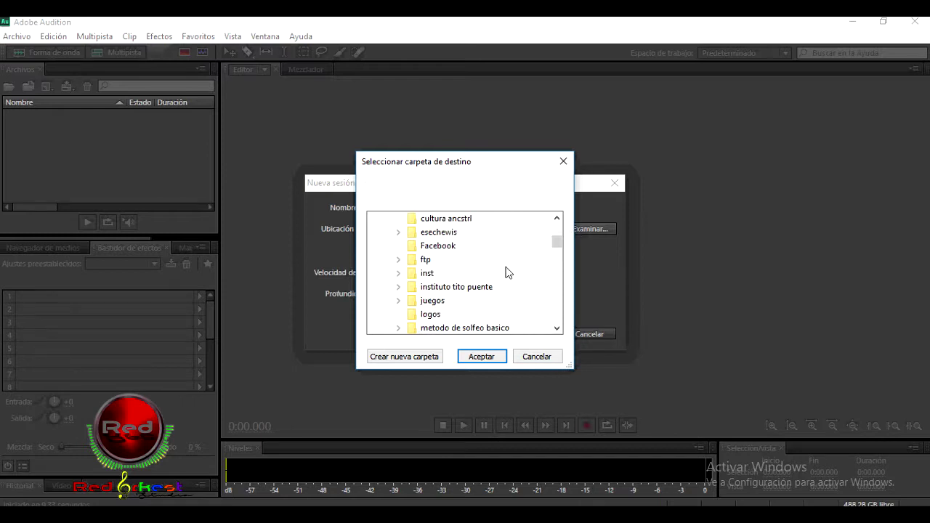
pyautogui.scroll(-2, 507, 271)
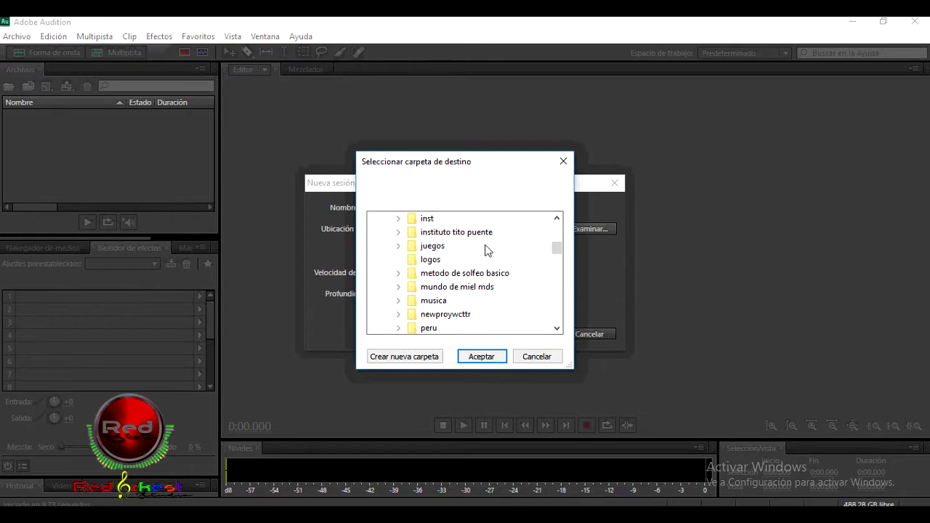
pyautogui.scroll(-1, 489, 251)
pyautogui.scroll(-2, 481, 256)
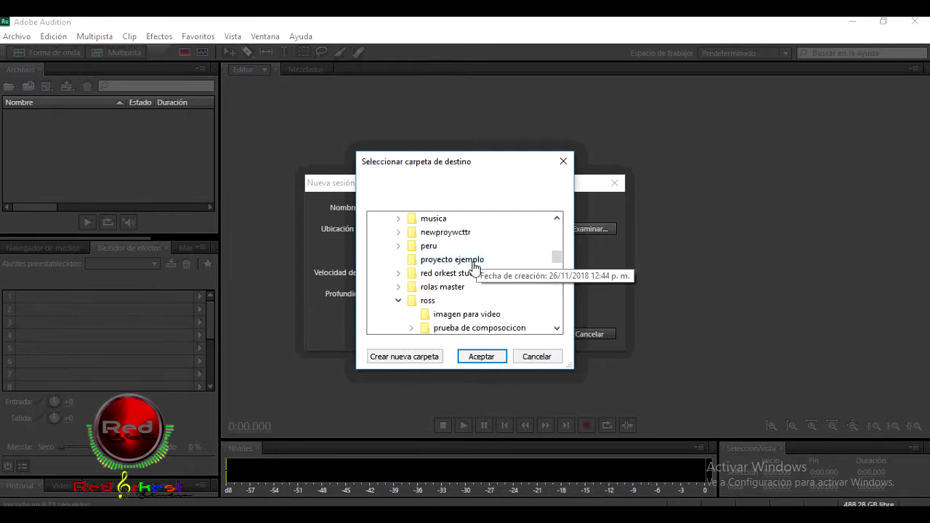
pyautogui.click(452, 260)
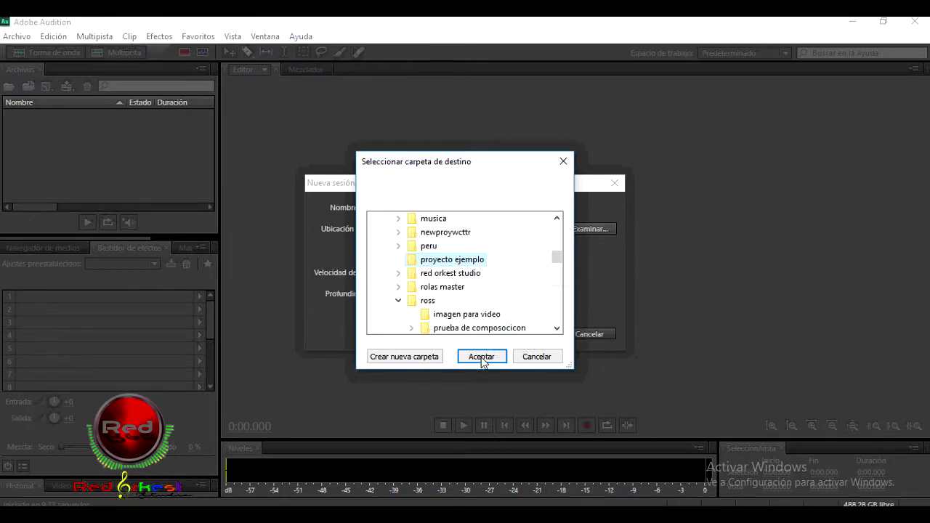
pyautogui.click(481, 357)
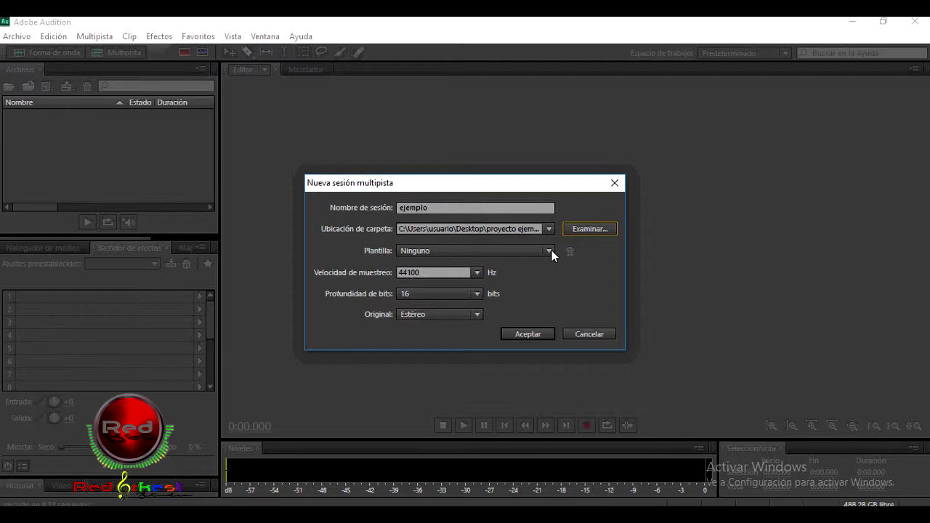
pyautogui.click(538, 337)
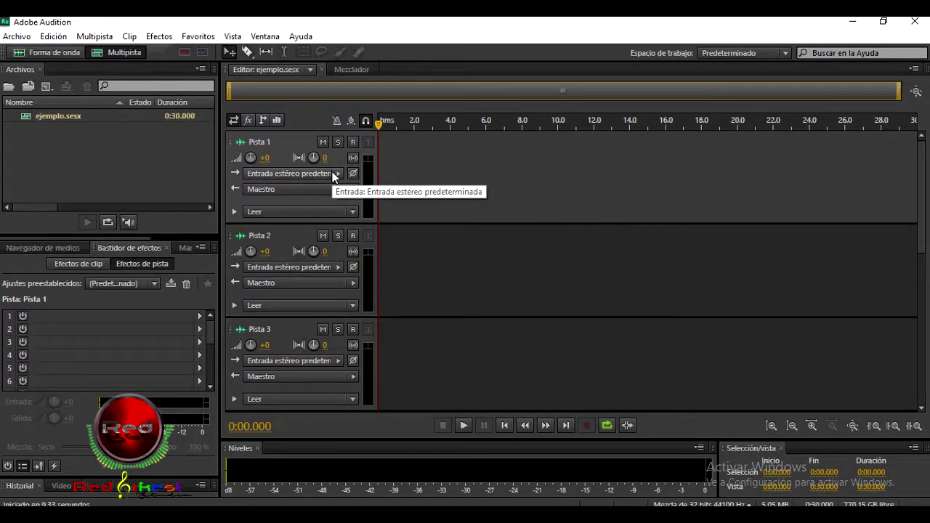
# Set the input of Pista 1 to the mono source [01M] Micrófono (5- USB PnP Sound Device) 1 and arm the track for recording.
pyautogui.click(334, 173)
pyautogui.moveTo(375, 201)
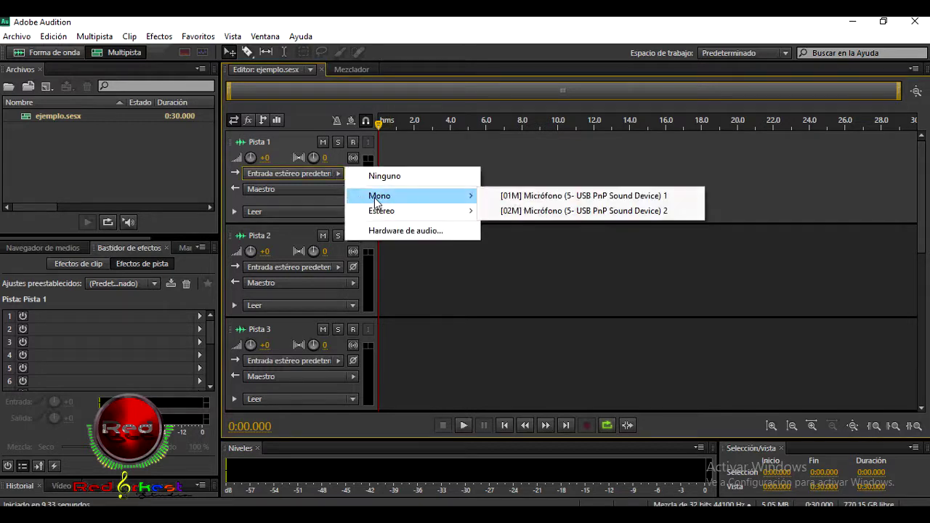
pyautogui.click(551, 196)
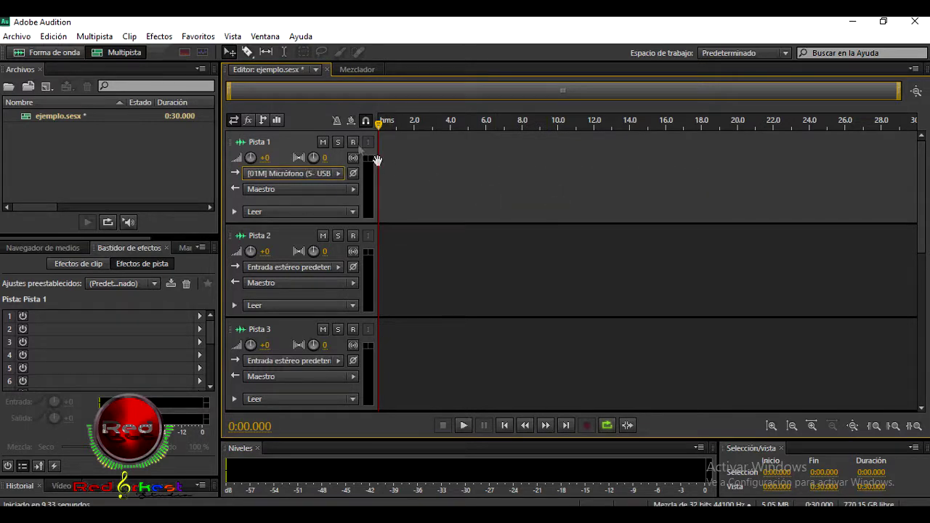
pyautogui.click(353, 141)
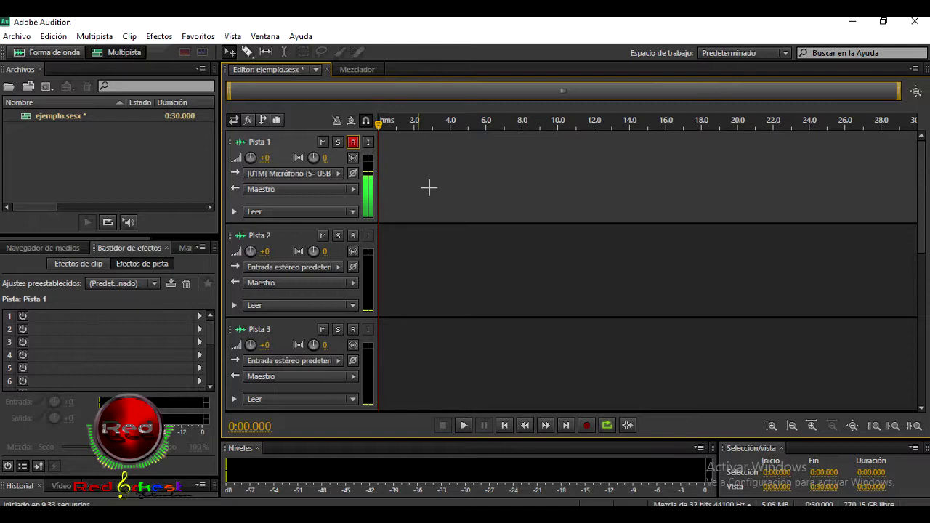
# Record about 9 seconds of microphone audio on Pista 1 and play back the first seconds of the clip.
pyautogui.hotkey('shift', 'space')
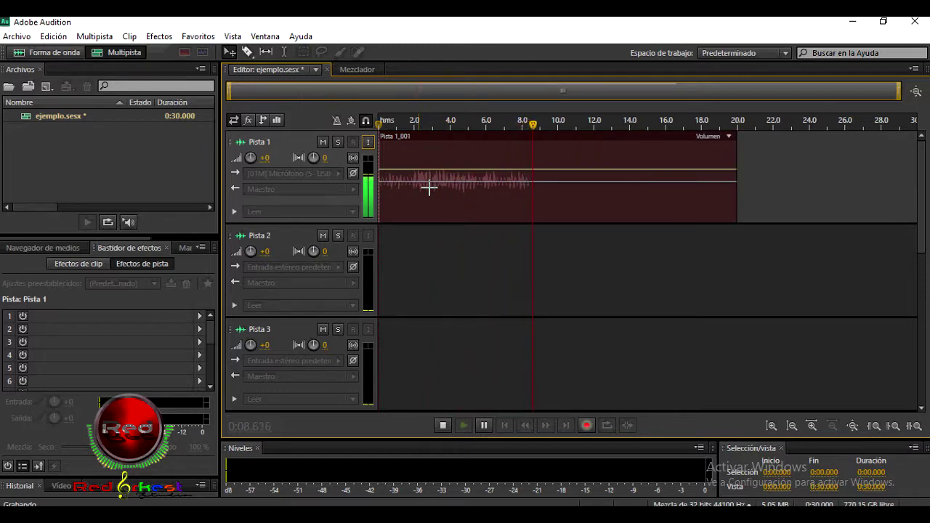
pyautogui.press('space')
pyautogui.press('Home')
pyautogui.press('space')
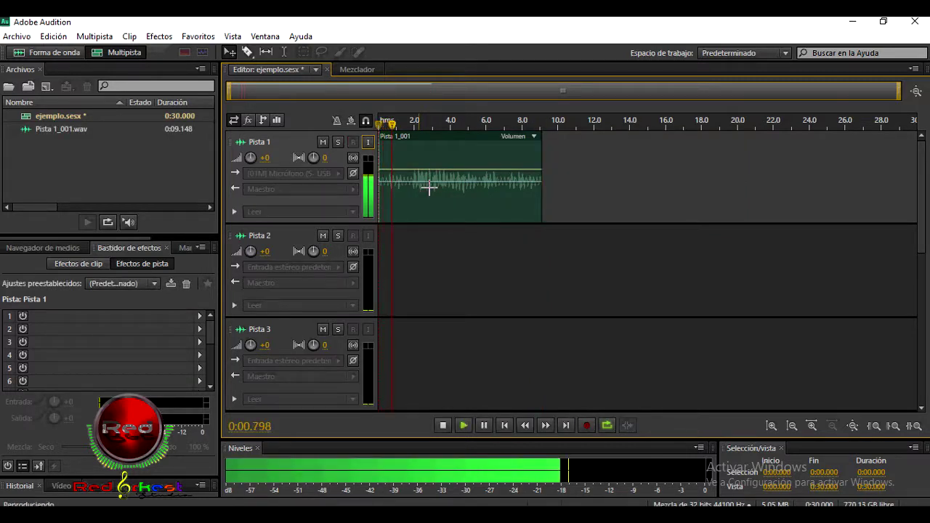
pyautogui.press('space')
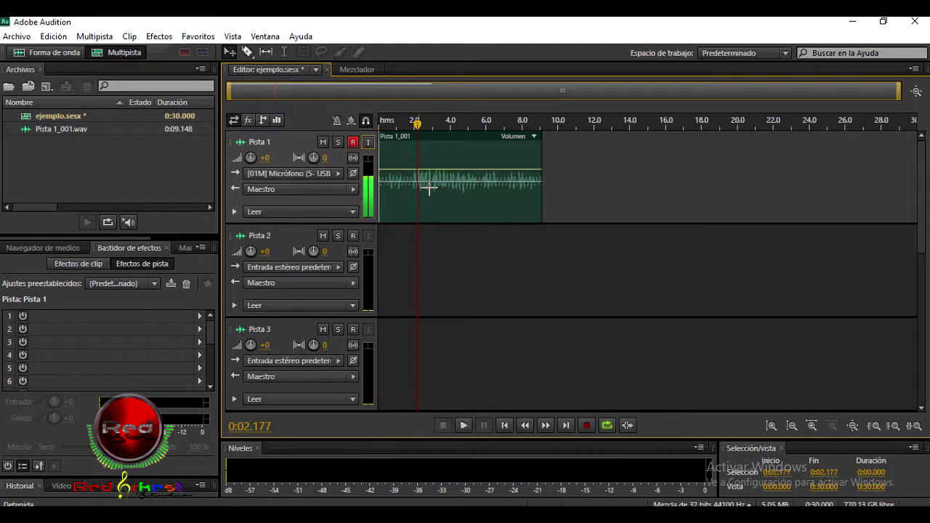
# Return the playhead to near the start of the timeline and disarm Pista 1 for recording.
pyautogui.moveTo(420, 124); pyautogui.dragTo(381, 137)
pyautogui.click(353, 142)
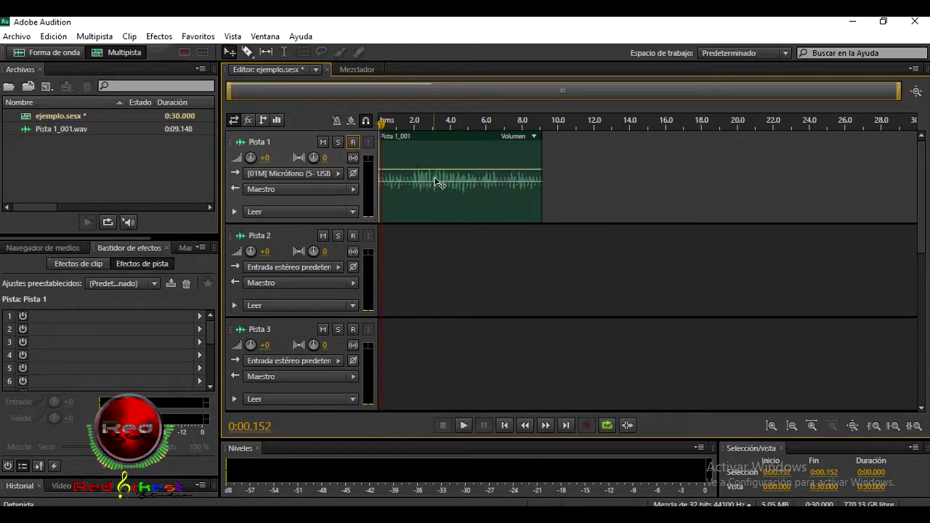
# Save the session under the new name ejemplo1.sesx in the ejemplo project folder, without overwriting the existing session file.
pyautogui.click(14, 37)
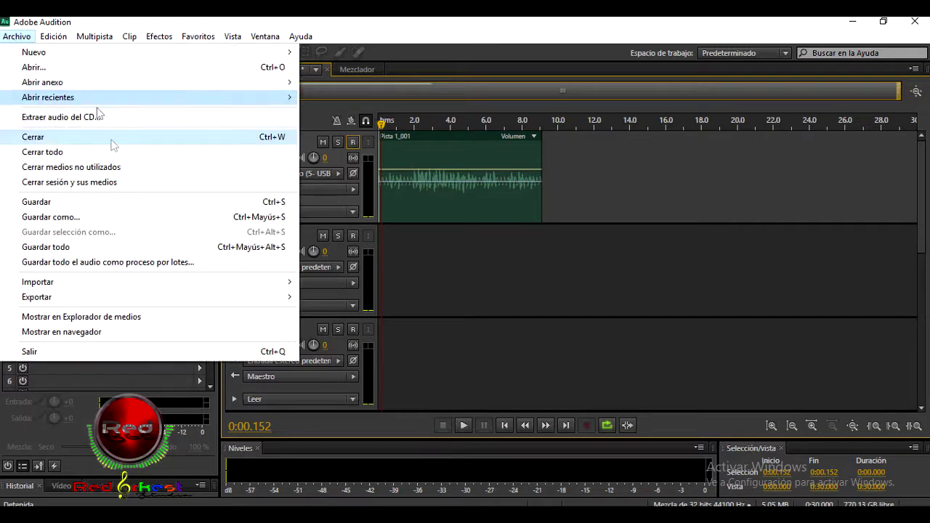
pyautogui.click(105, 217)
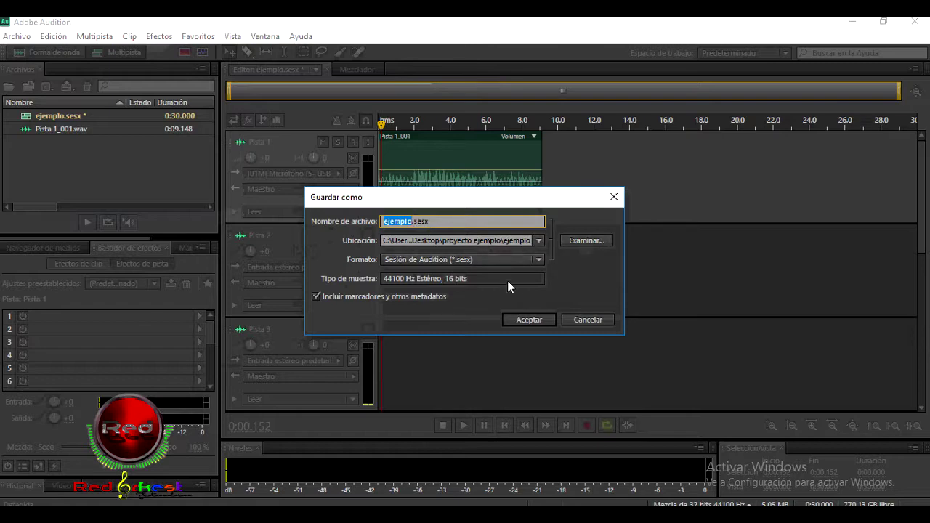
pyautogui.click(531, 320)
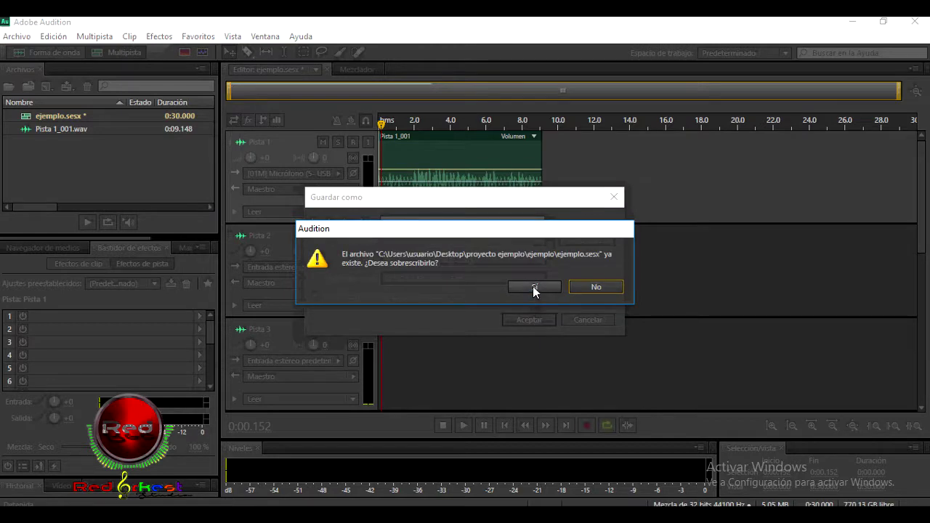
pyautogui.click(586, 289)
pyautogui.click(418, 226)
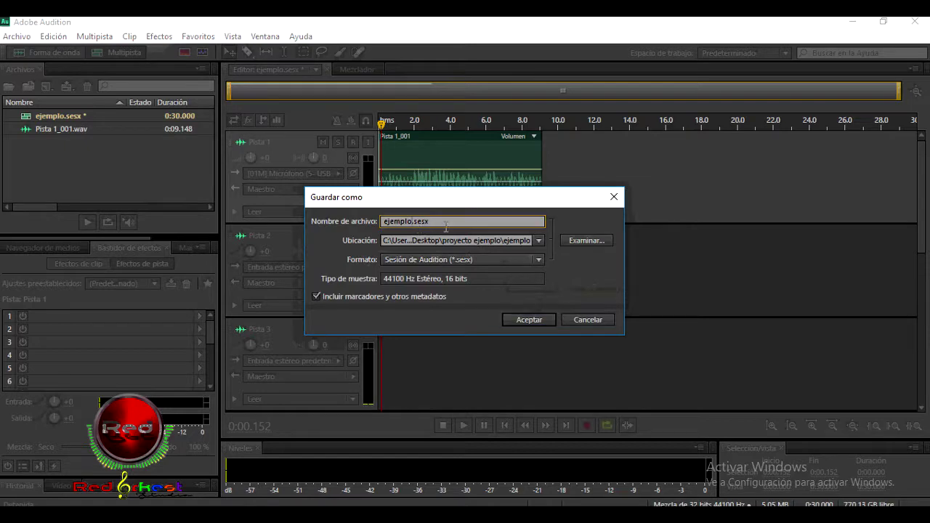
pyautogui.write('1')
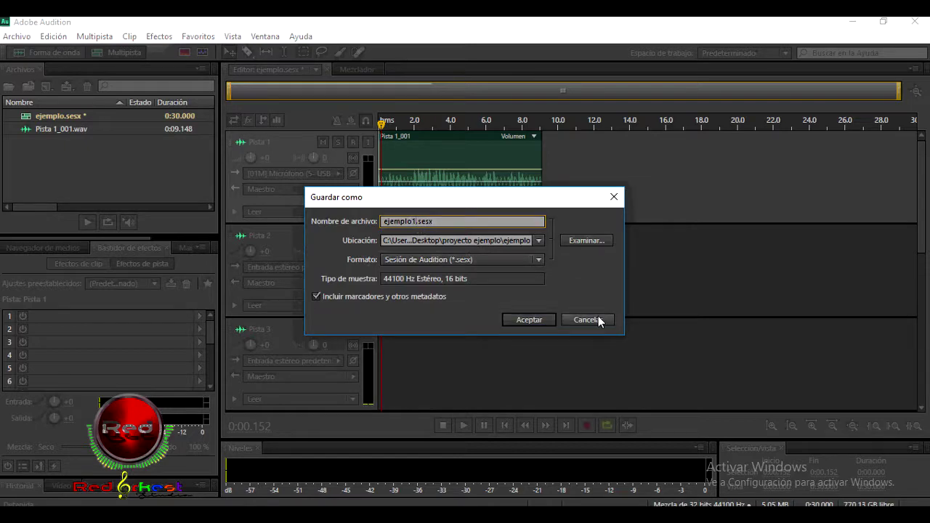
pyautogui.click(535, 322)
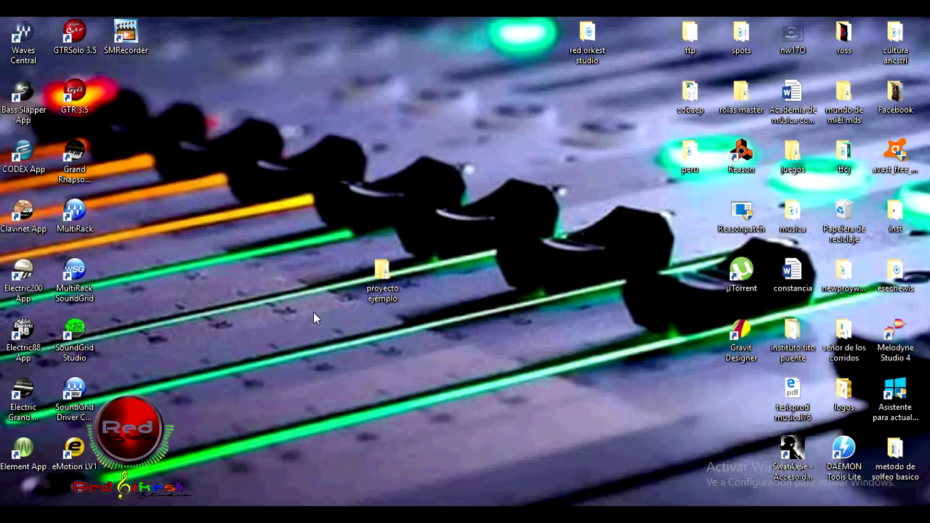
# Examine the saved session files and the ejemplo_Recorded subfolder inside the "proyecto ejemplo" desktop folder.
pyautogui.doubleClick(382, 280)
pyautogui.doubleClick(152, 157)
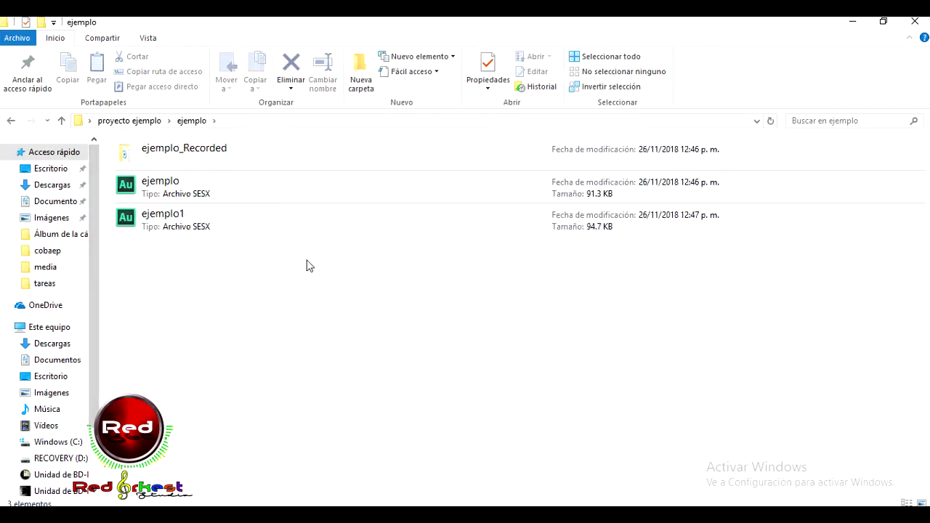
pyautogui.doubleClick(258, 152)
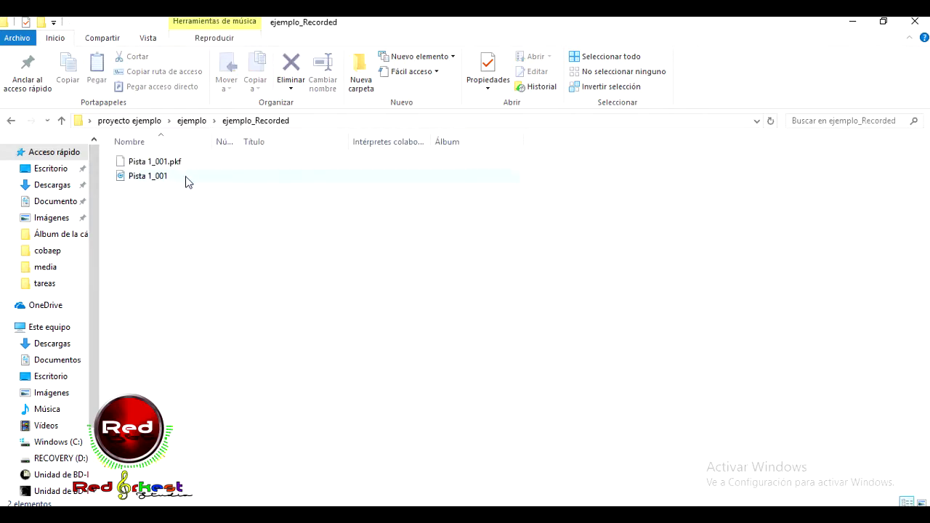
pyautogui.click(11, 121)
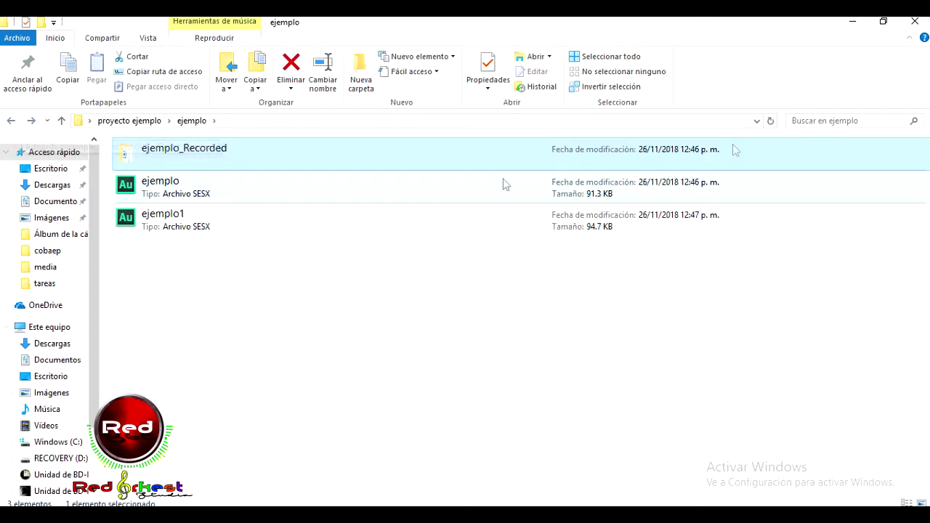
pyautogui.click(855, 22)
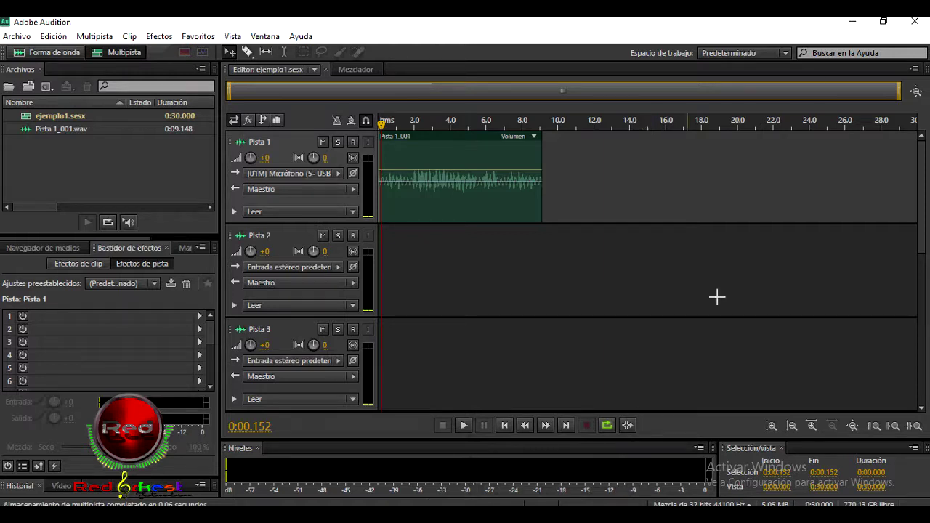
# Minimize the Audition window to return to the desktop.
pyautogui.click(850, 22)
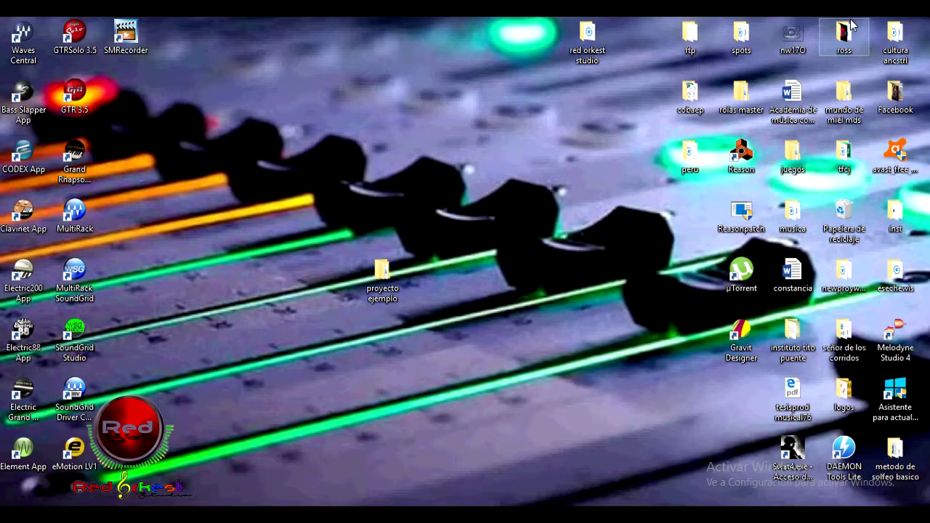